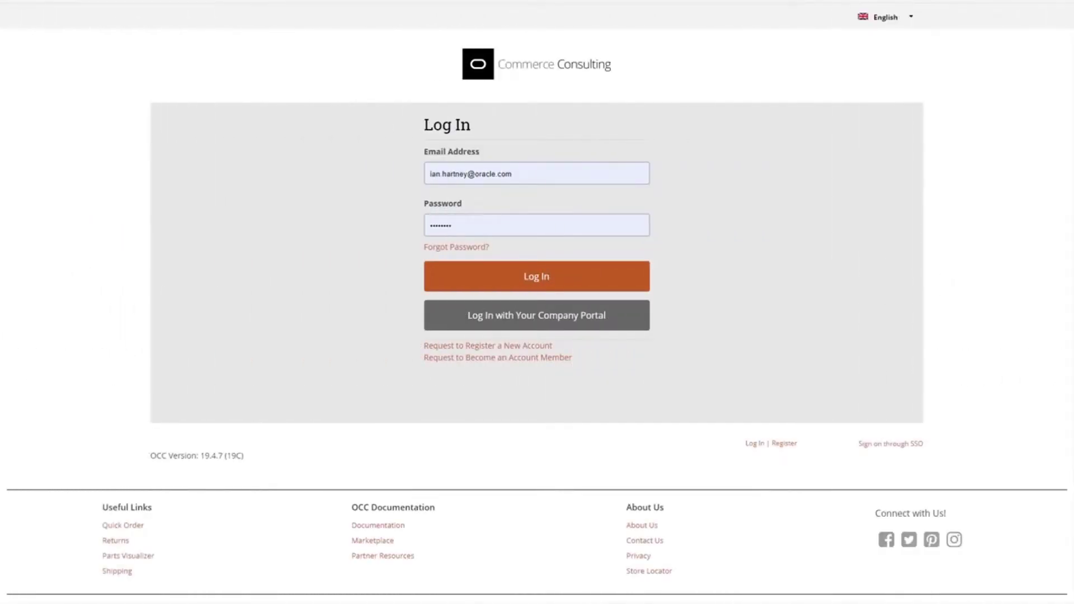
# Log in to the ABC Hardware storefront account with the account credentials.
pyautogui.click(579, 281)
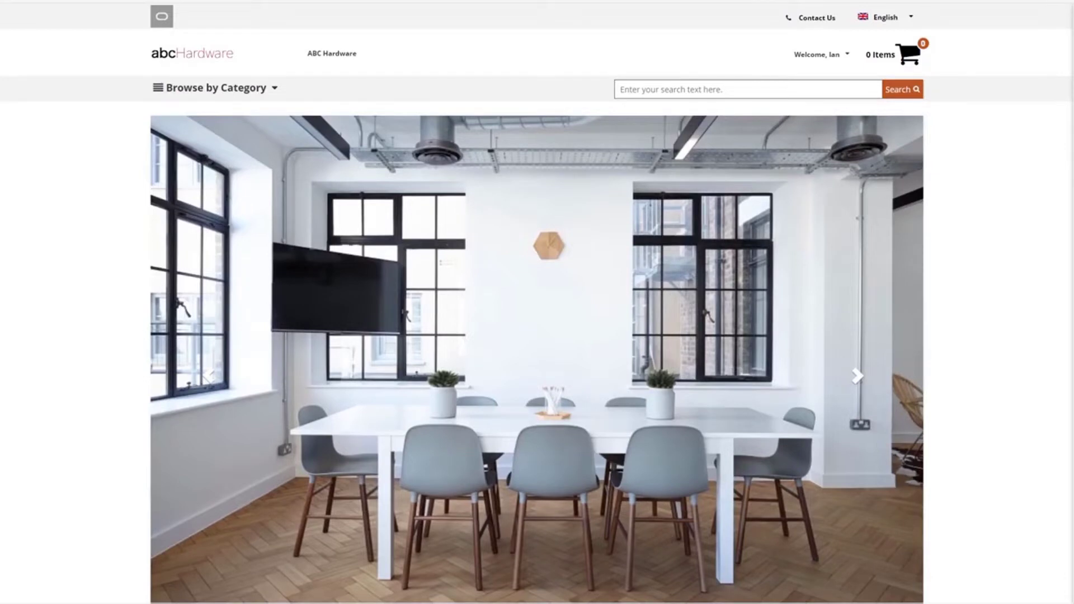
pyautogui.scroll(-5, 537, 302)
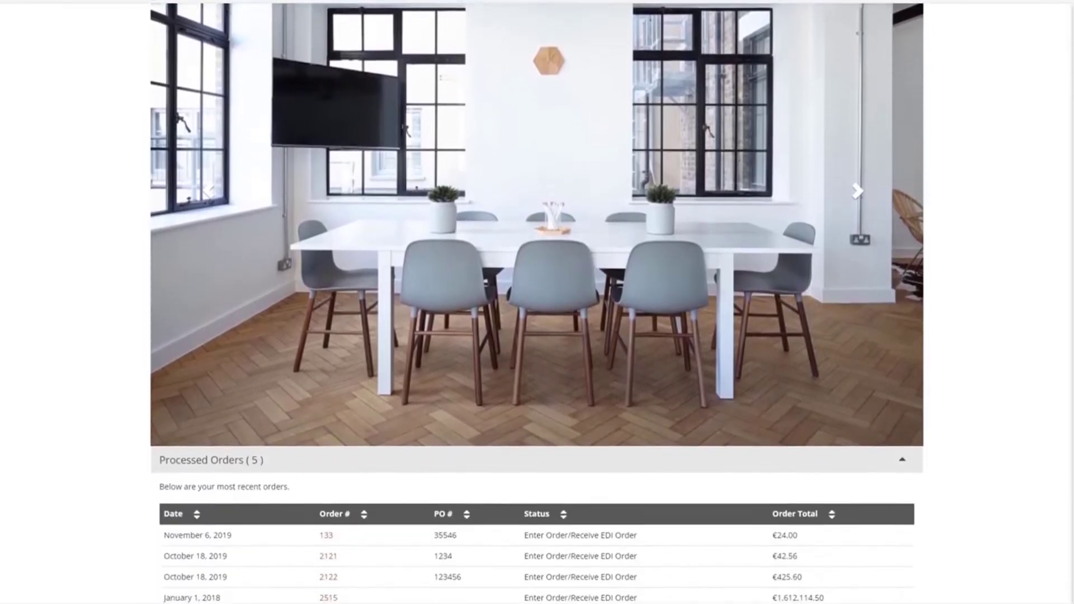
pyautogui.scroll(-3, 537, 302)
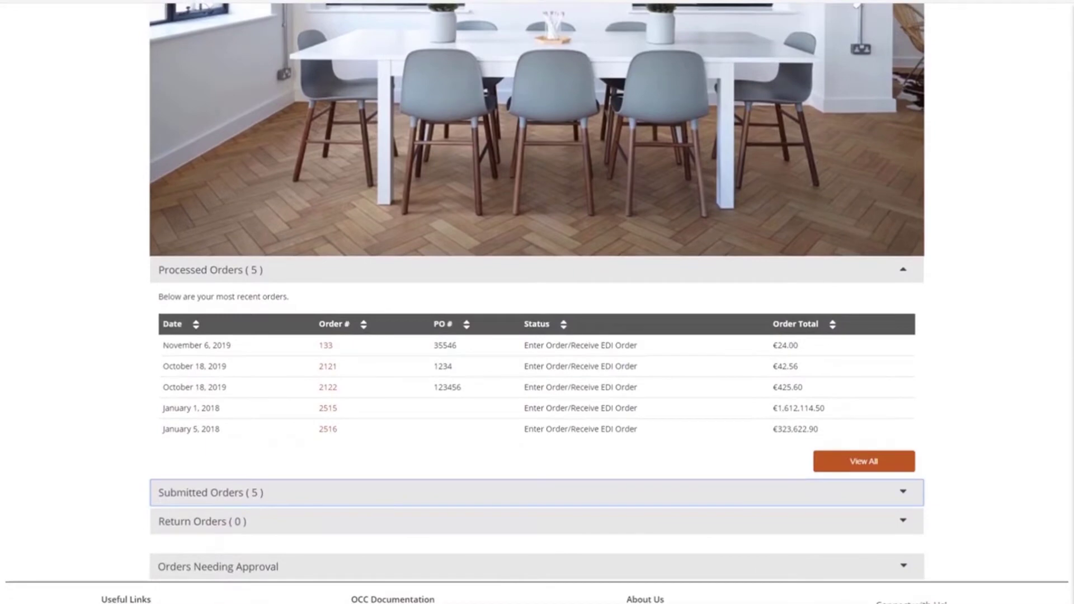
pyautogui.scroll(-1, 901, 451)
pyautogui.click(901, 452)
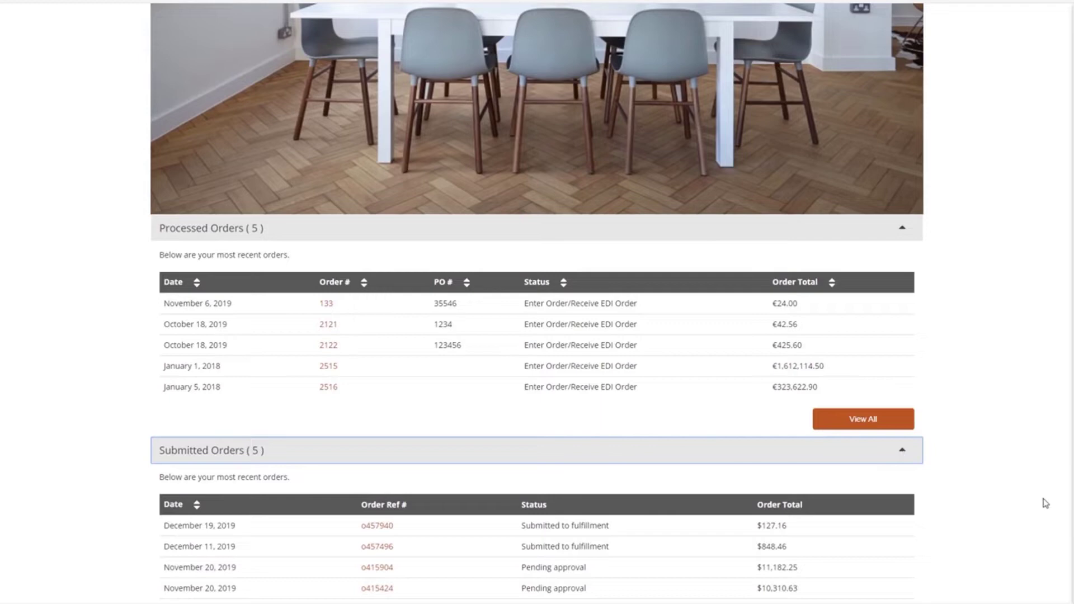
pyautogui.scroll(-3, 1044, 503)
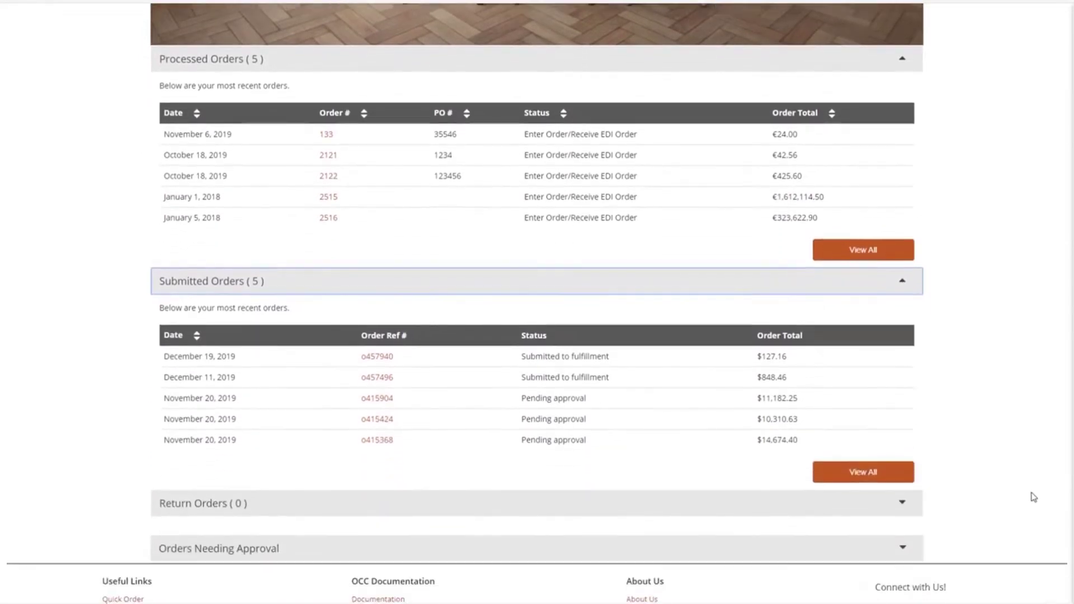
pyautogui.click(390, 357)
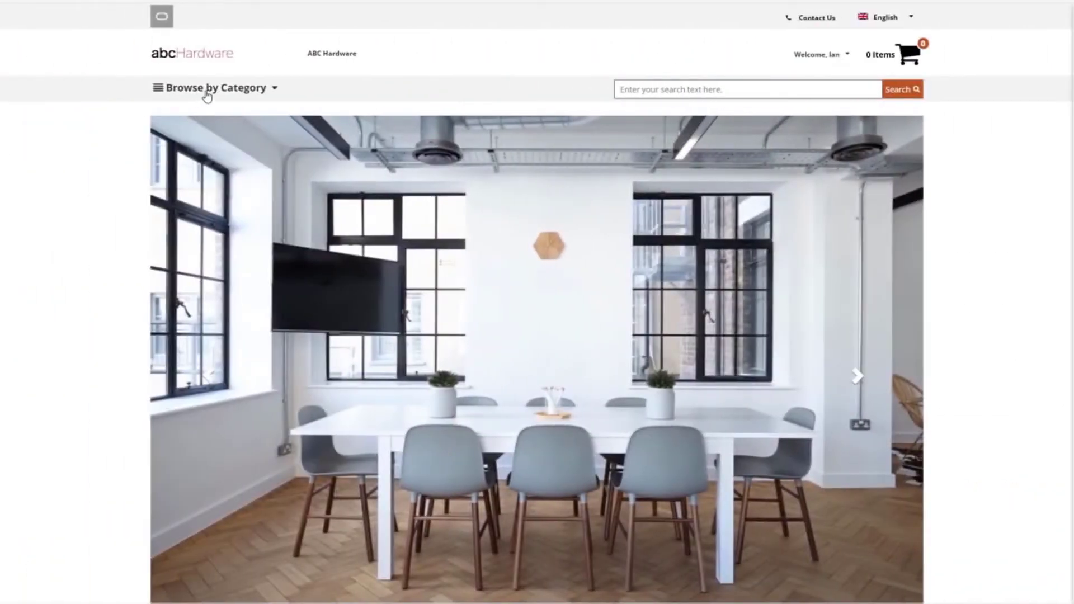
# Browse to the Lighting Accessories category via Browse by Category.
pyautogui.click(208, 91)
pyautogui.moveTo(219, 109)
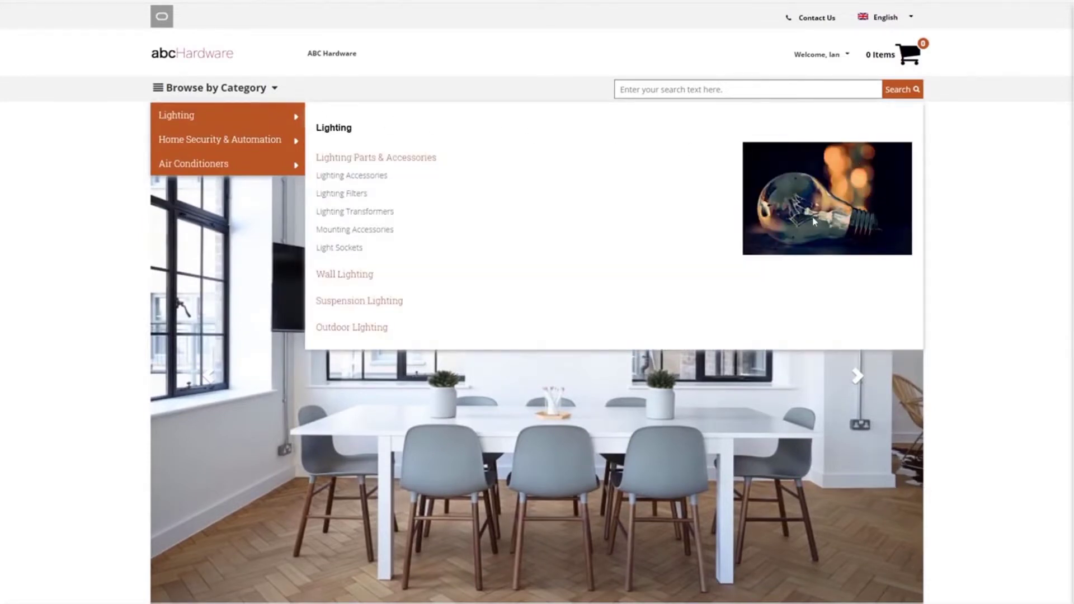
pyautogui.click(361, 178)
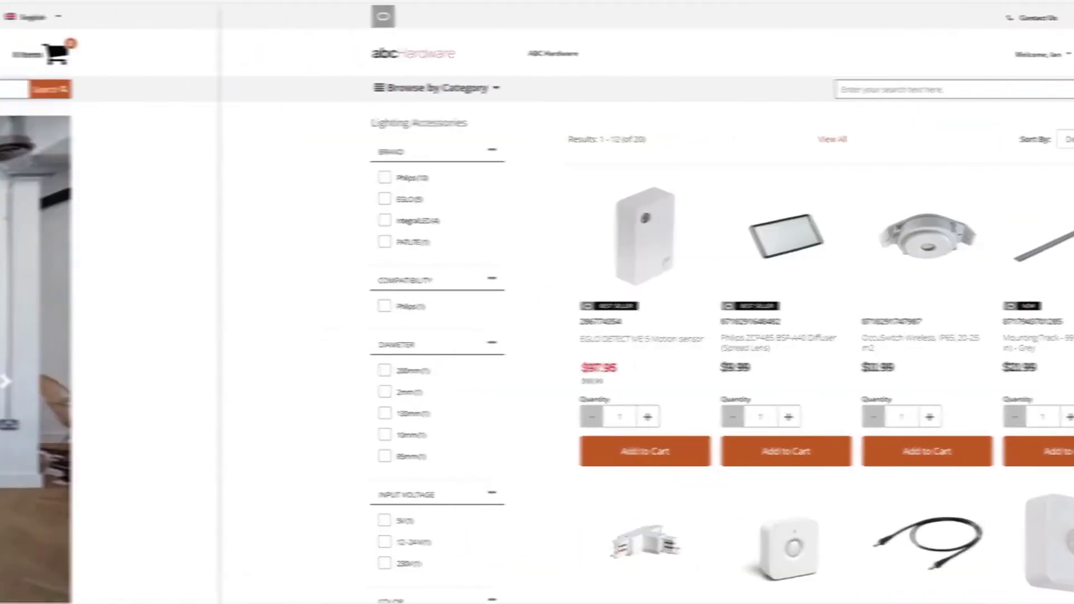
# Back on the home page, expand the submitted orders list and start a product search for 'mo'.
pyautogui.write('tion')
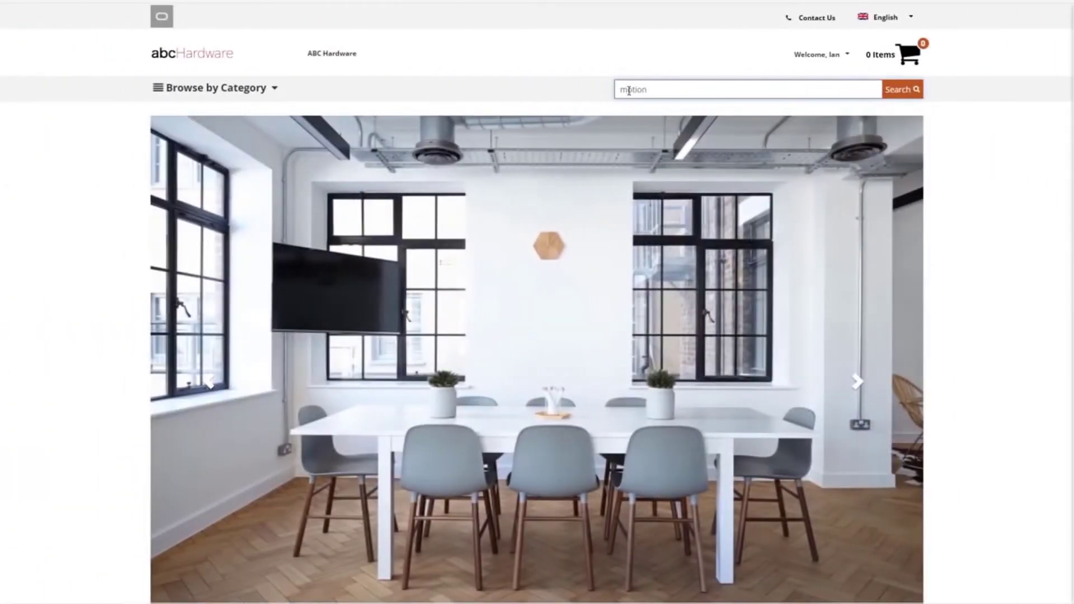
pyautogui.click(781, 141)
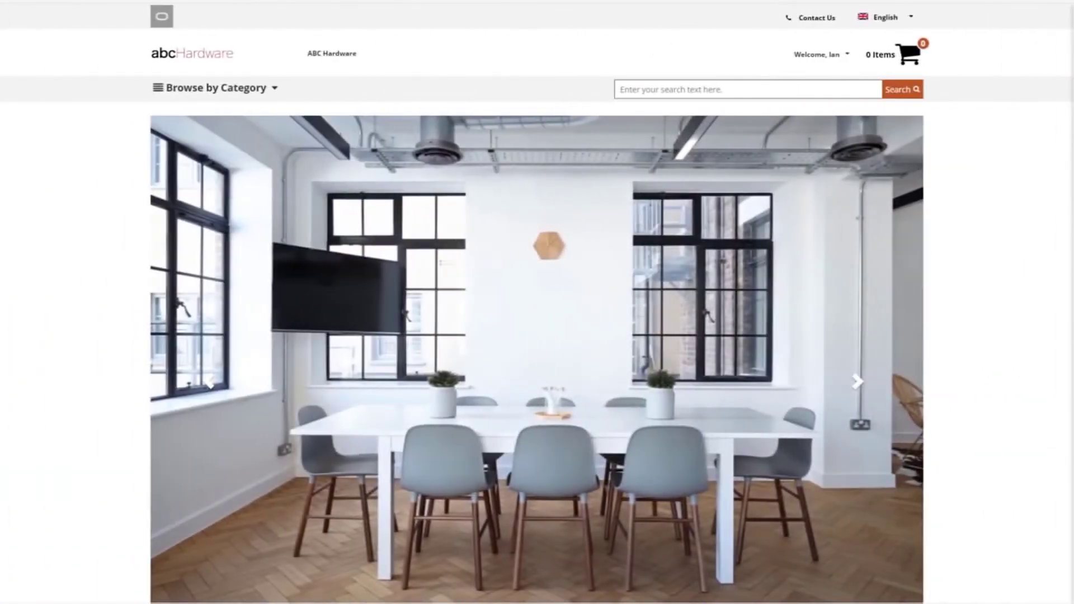
pyautogui.scroll(-5, 538, 302)
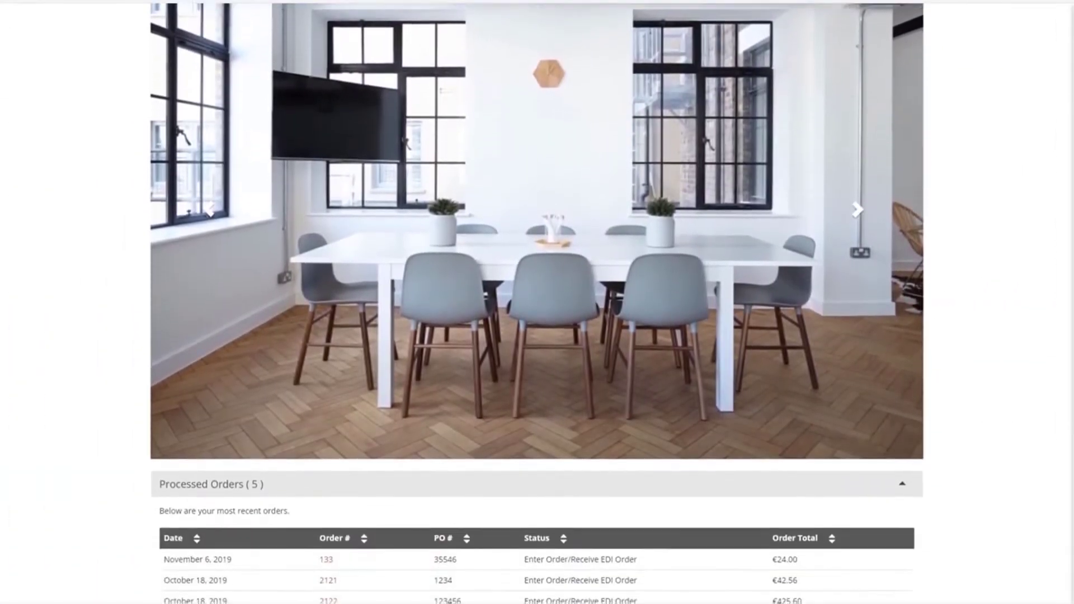
pyautogui.scroll(-3, 537, 302)
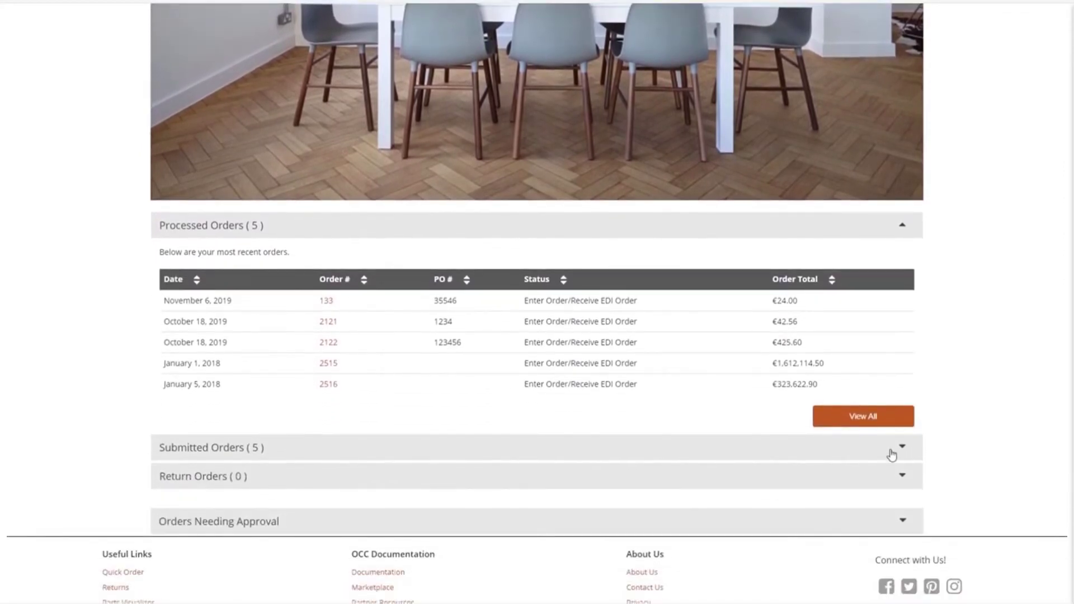
pyautogui.click(890, 449)
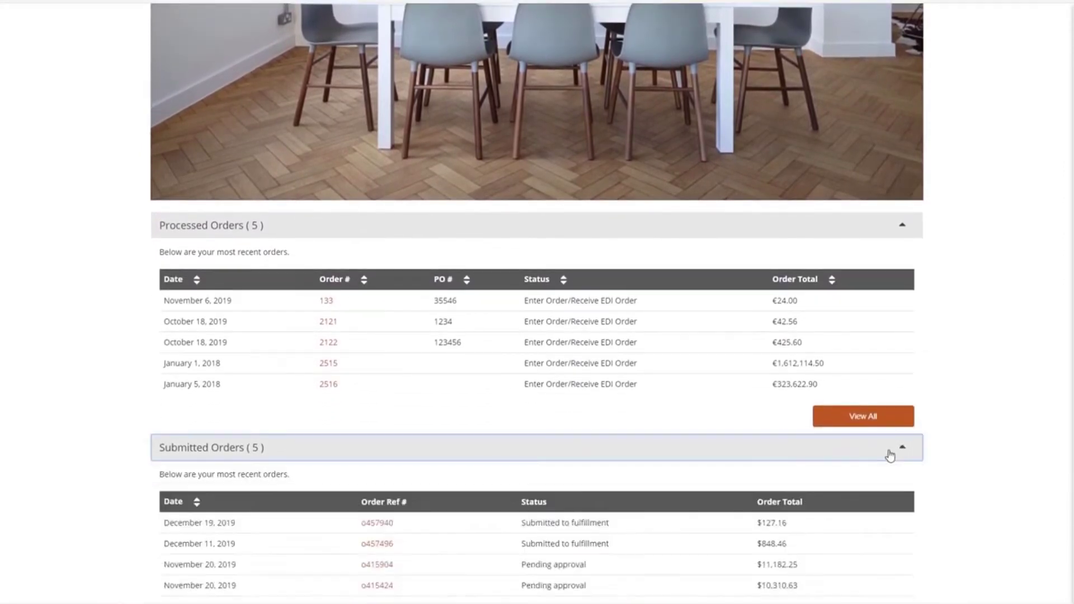
pyautogui.click(382, 526)
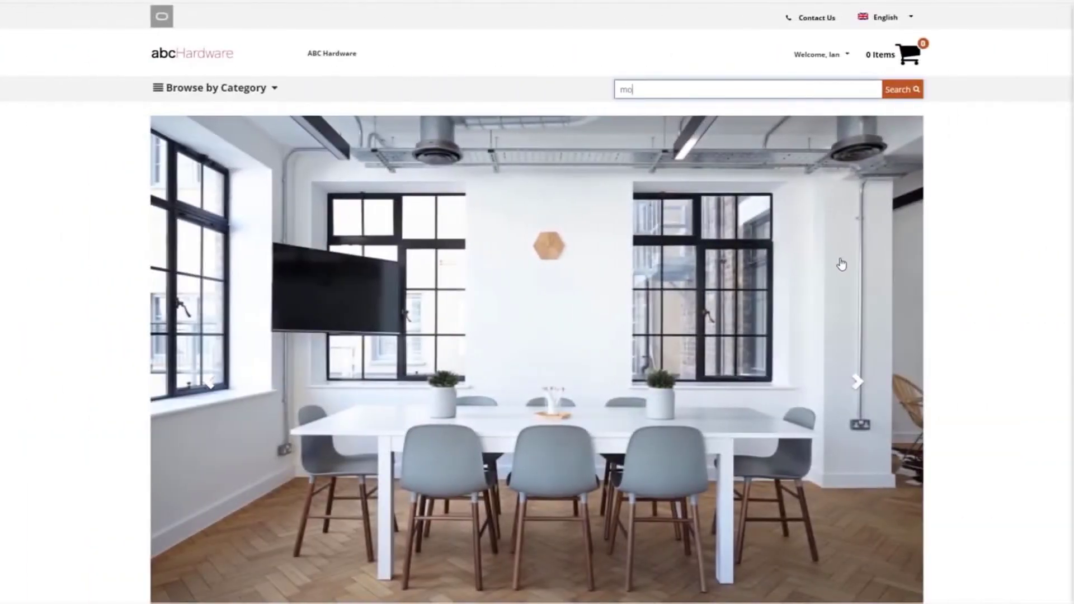
# Search 'motion' and add two EGLO DETECT ME 4 sensors to the cart.
pyautogui.write('tion')
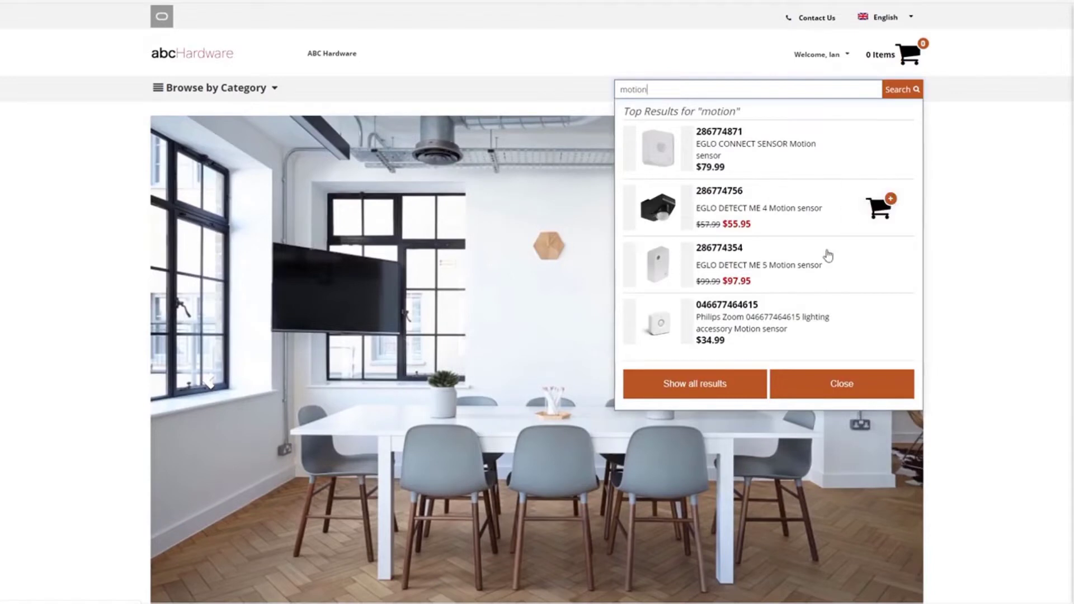
pyautogui.click(680, 390)
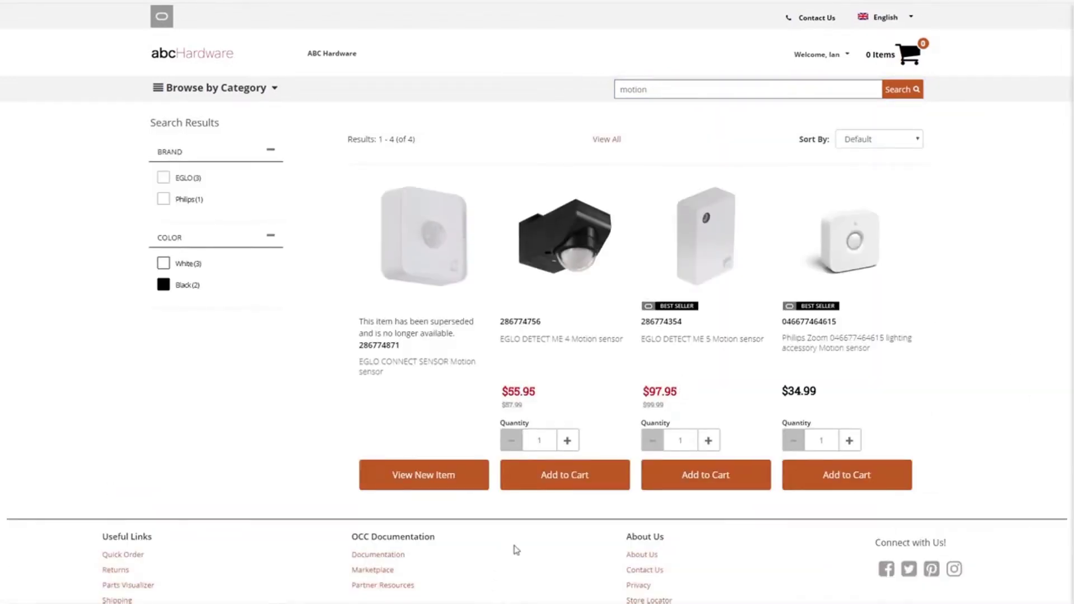
pyautogui.click(566, 444)
pyautogui.click(590, 480)
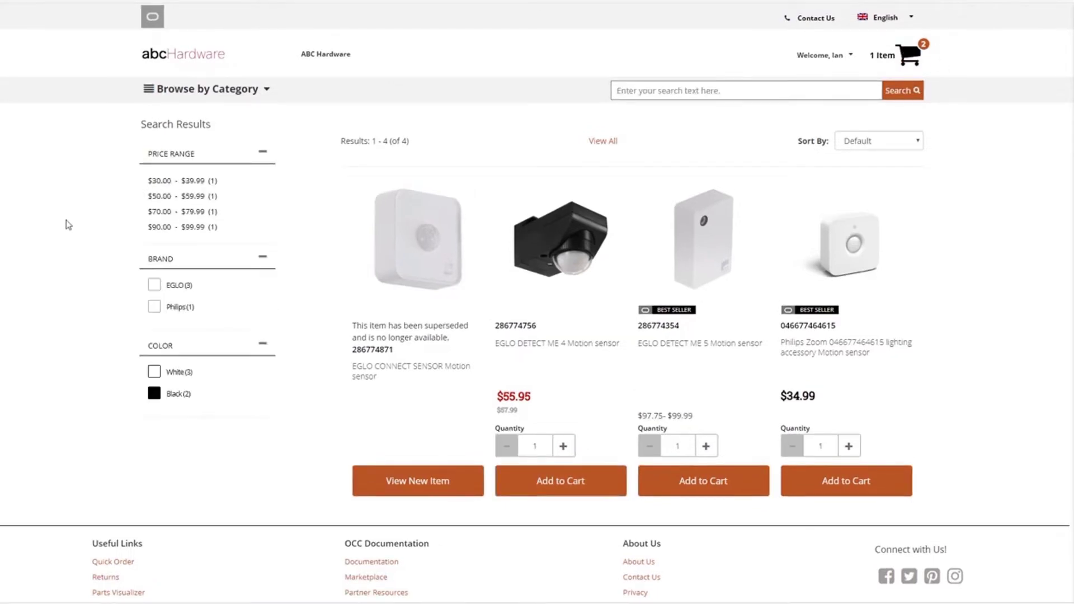
# Try the EGLO brand filter, remove it, then try the black color filter.
pyautogui.click(154, 285)
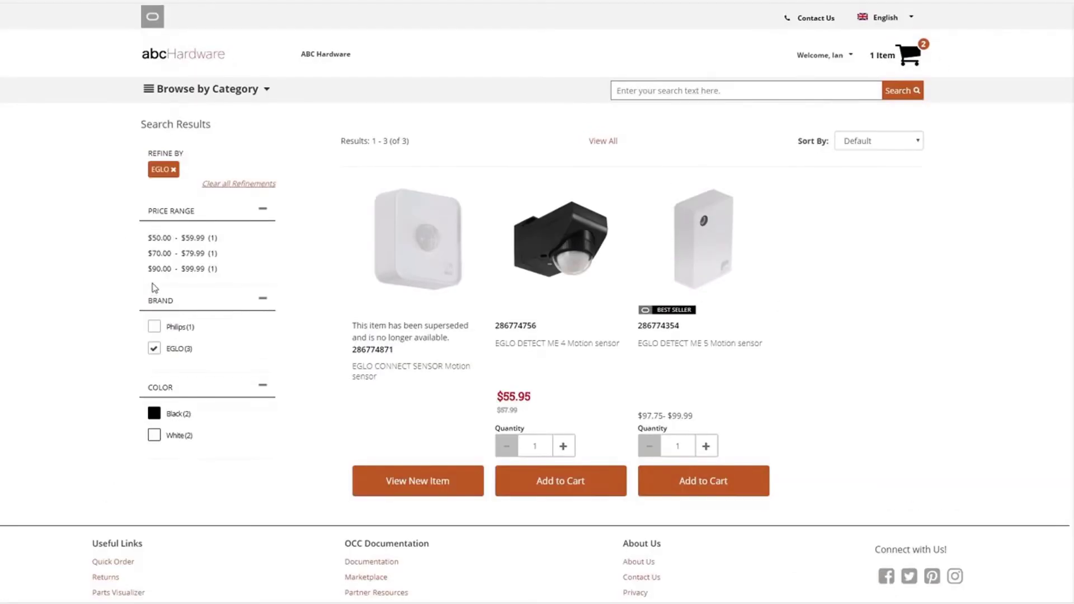
pyautogui.click(173, 170)
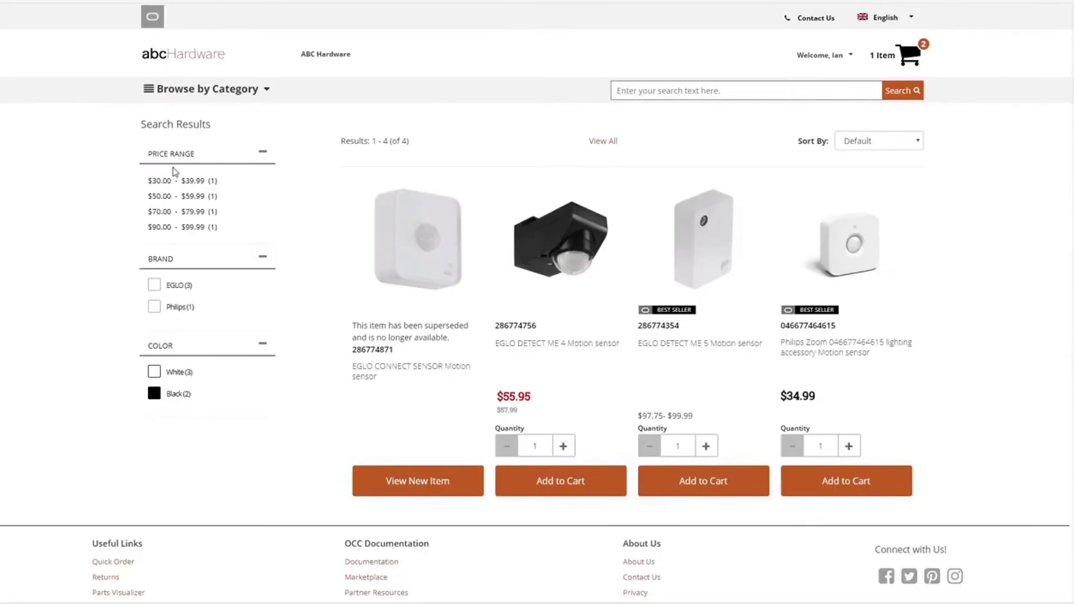
pyautogui.click(154, 394)
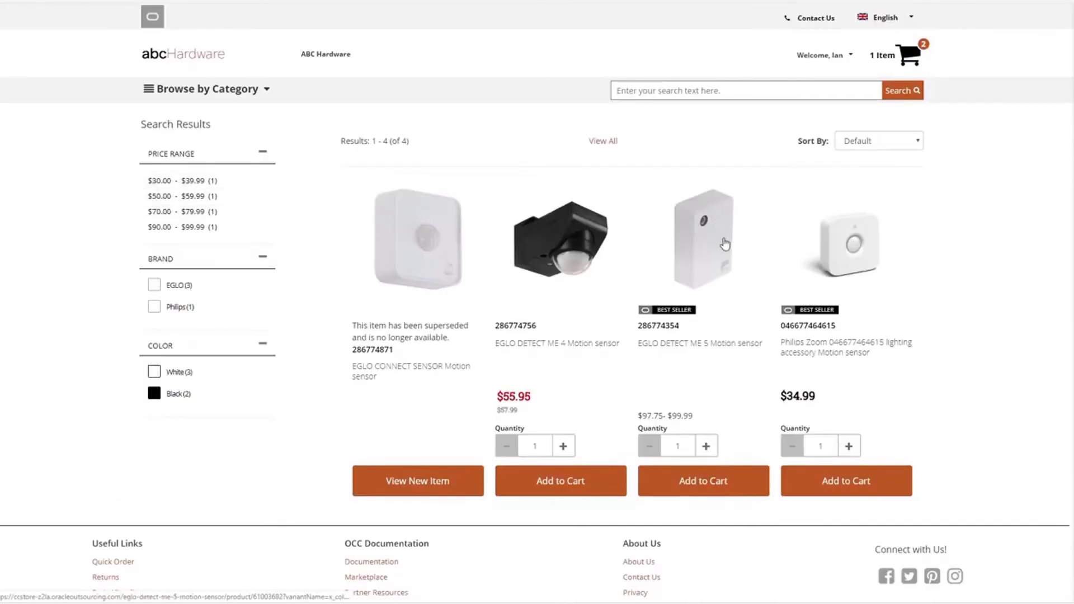
# Open the EGLO DETECT ME 5 sensor, compare Black, keep White, and raise the quantity.
pyautogui.click(707, 257)
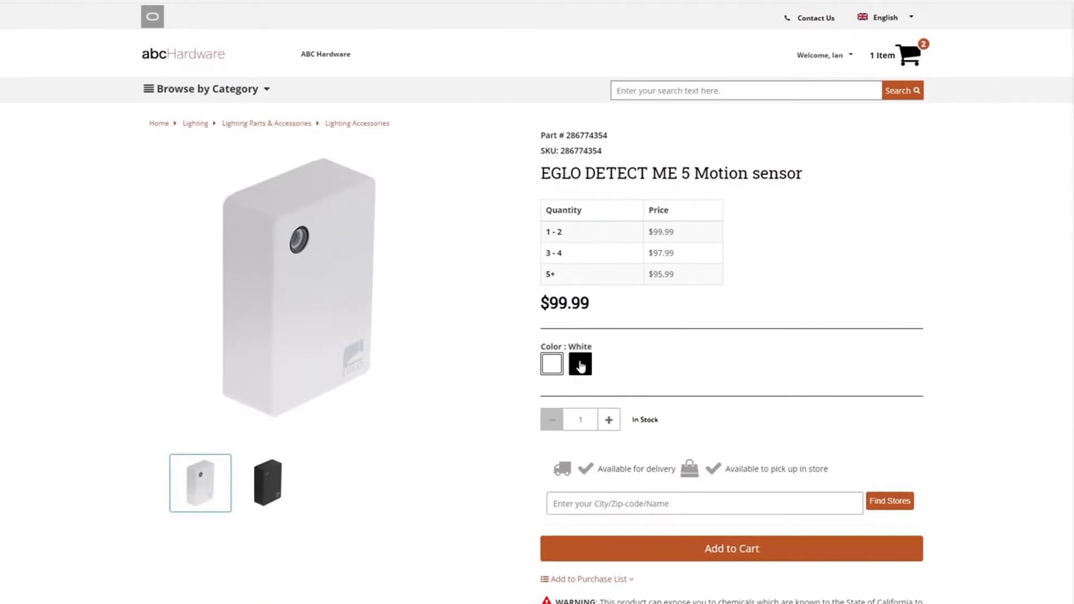
pyautogui.click(581, 367)
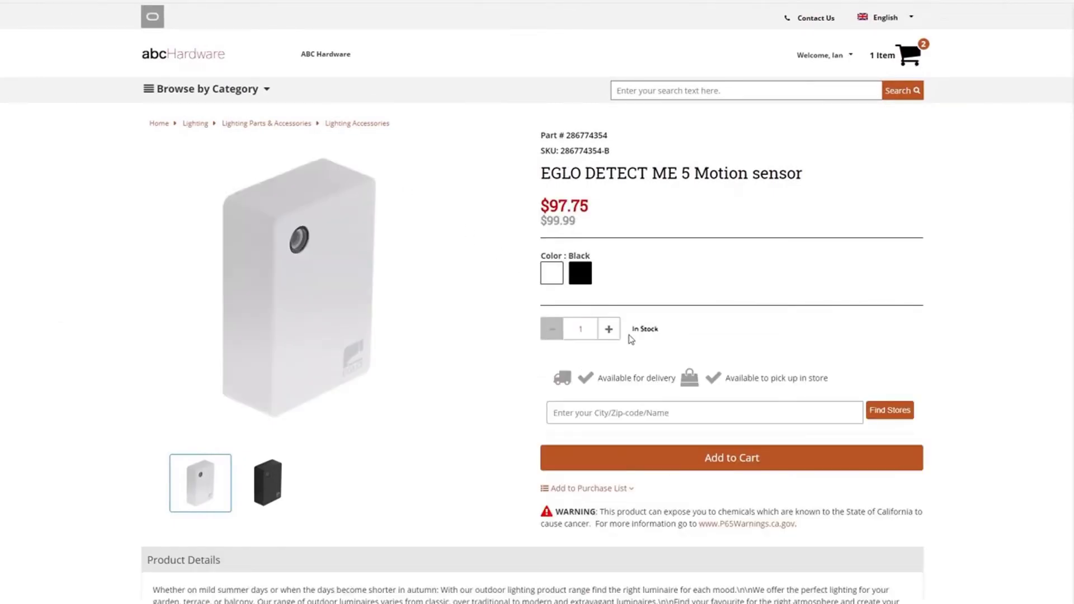
pyautogui.click(551, 274)
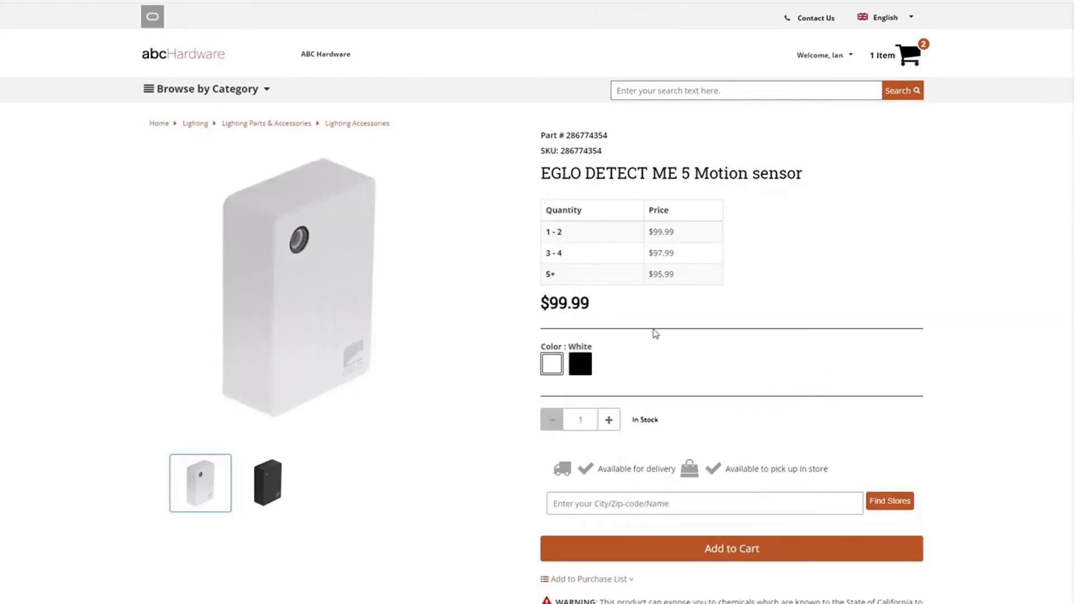
pyautogui.click(609, 421)
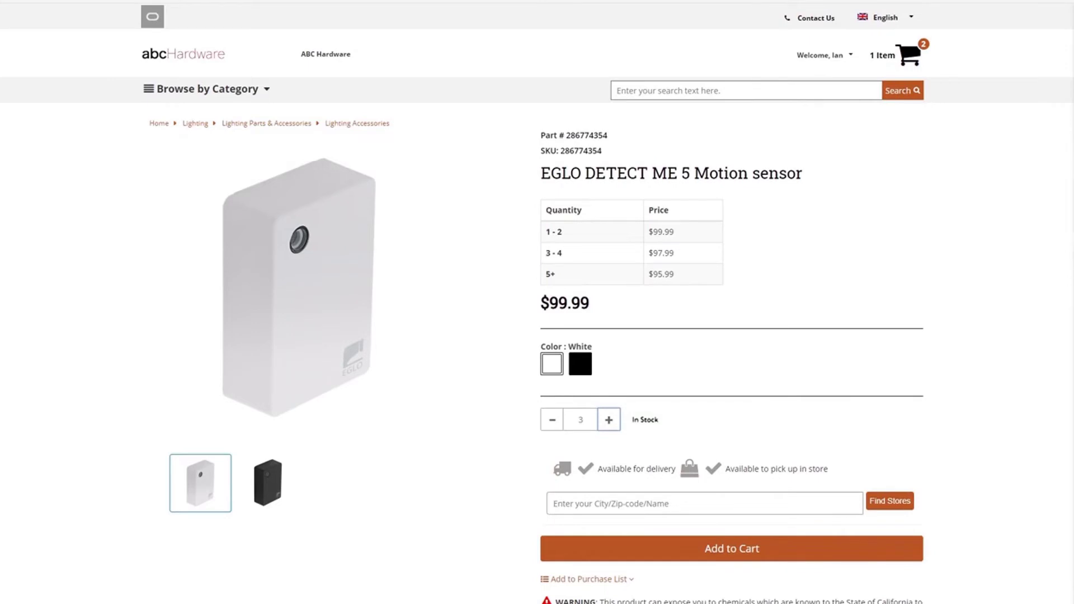
# Scroll through the Product Details, Specifications and Recently Viewed sections.
pyautogui.scroll(-2, 537, 302)
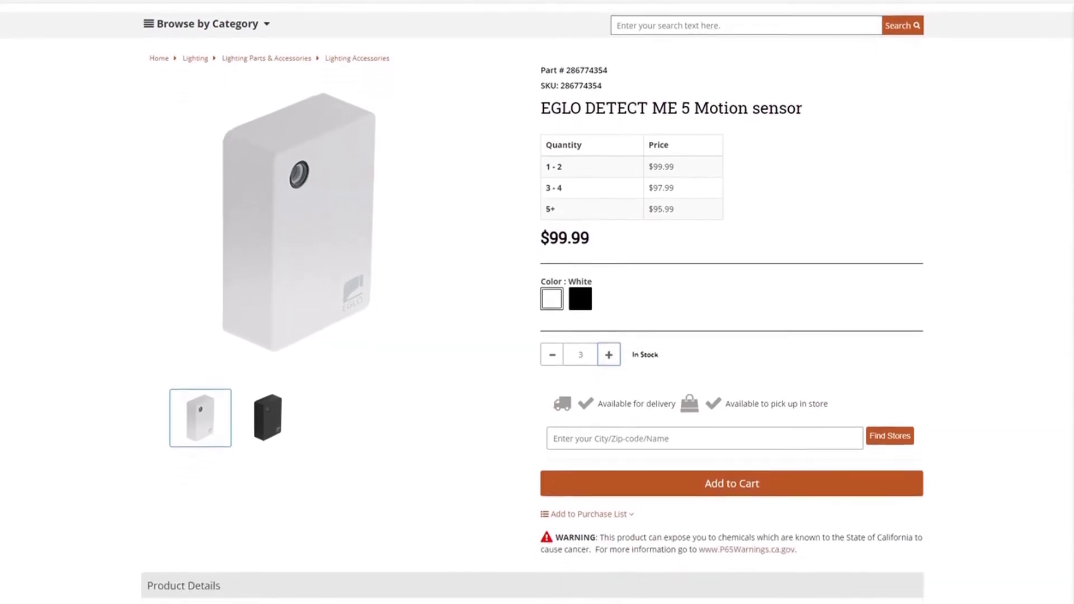
pyautogui.scroll(-2, 537, 302)
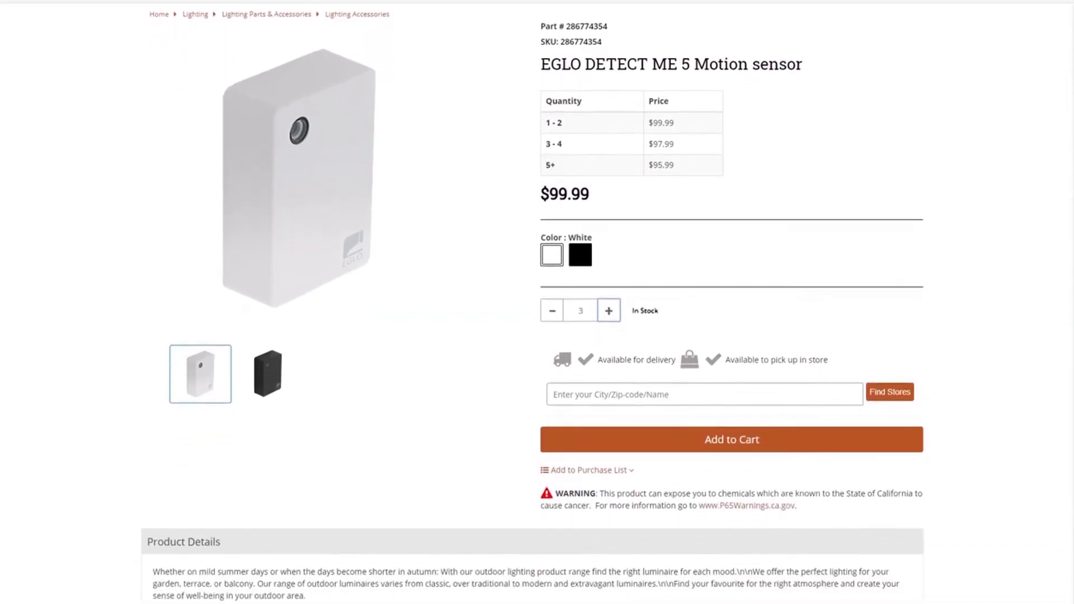
pyautogui.scroll(-3, 537, 302)
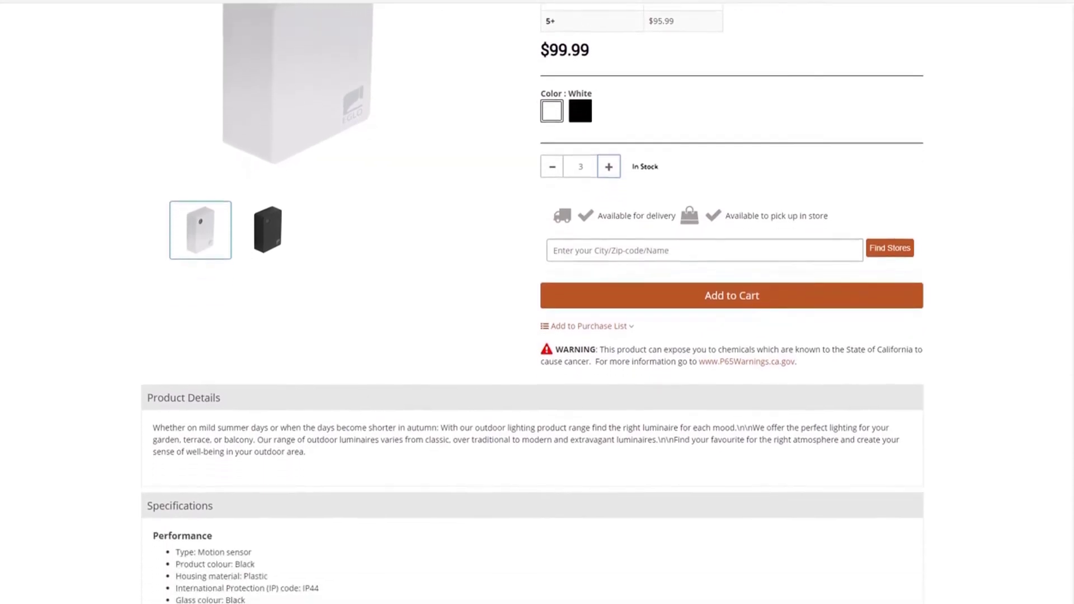
pyautogui.scroll(-3, 537, 302)
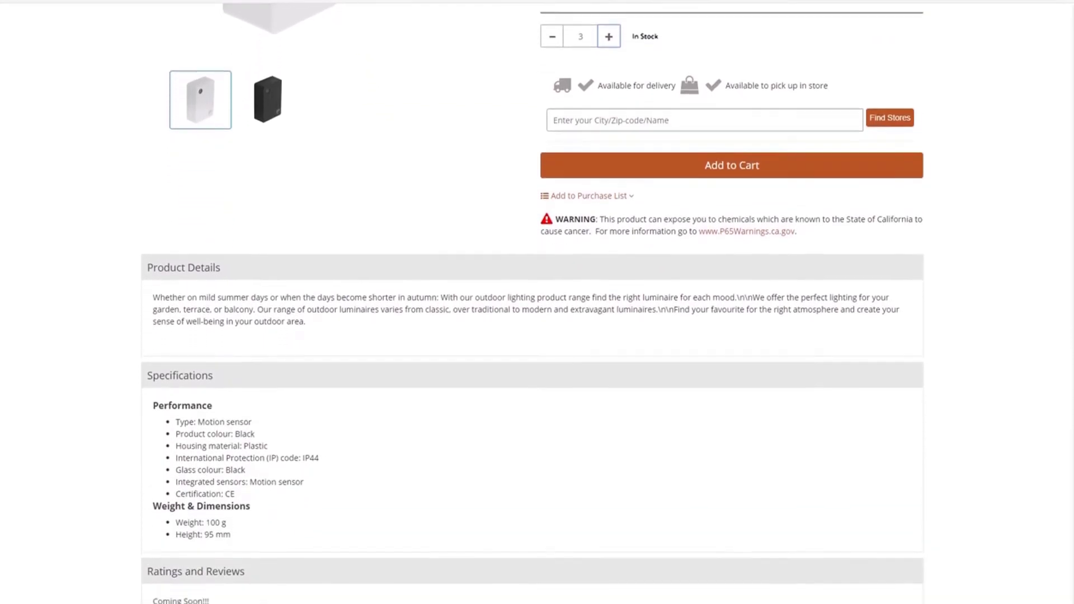
pyautogui.scroll(-2, 537, 302)
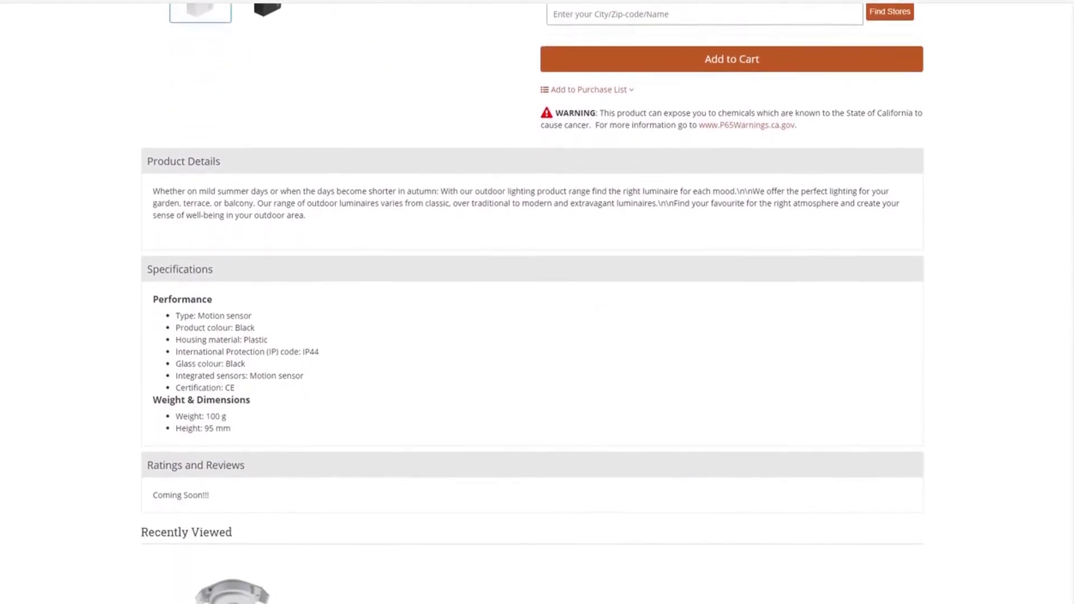
pyautogui.scroll(-3, 537, 302)
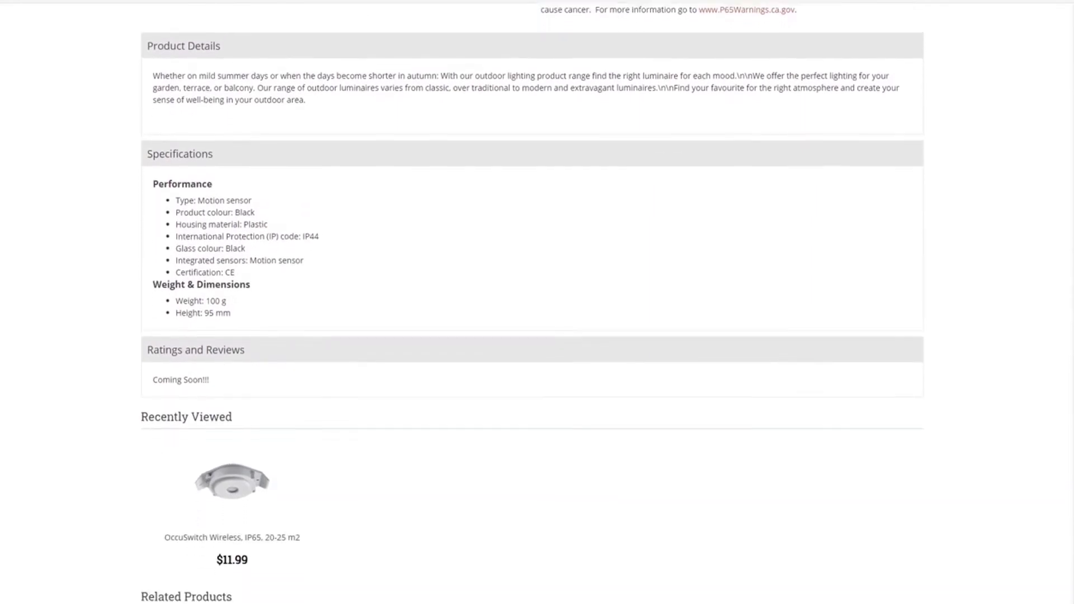
pyautogui.scroll(-2, 537, 302)
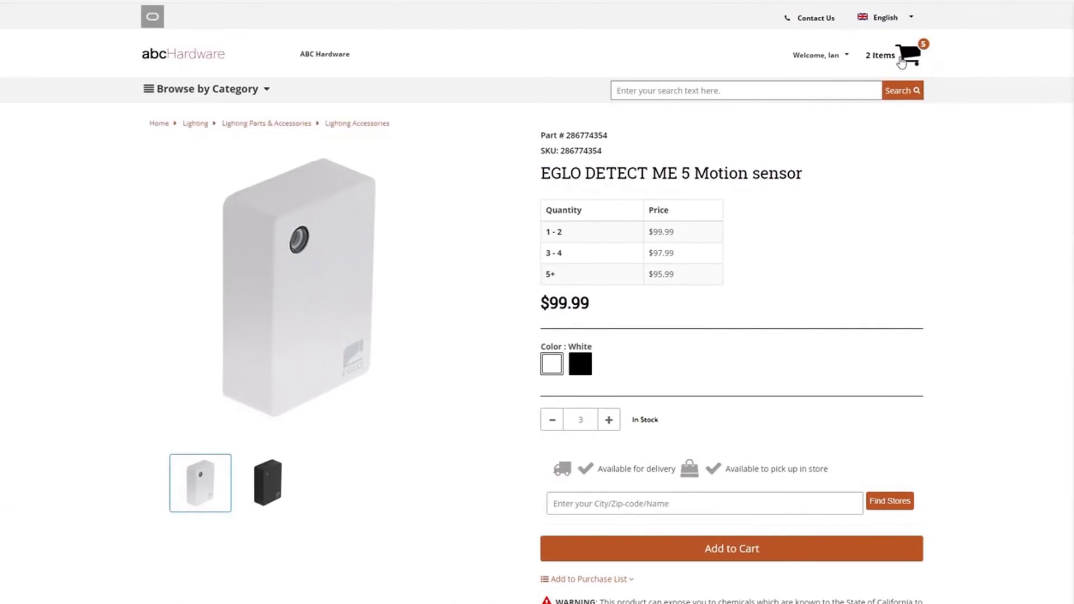
# Open the full shopping cart page and export the cart contents to Excel.
pyautogui.click(902, 60)
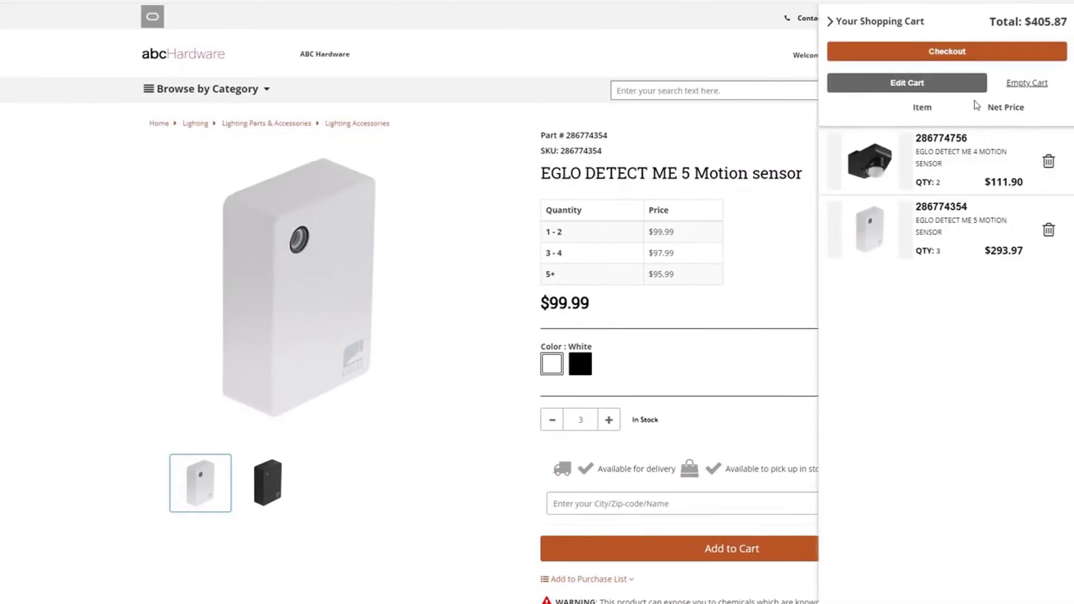
pyautogui.click(912, 84)
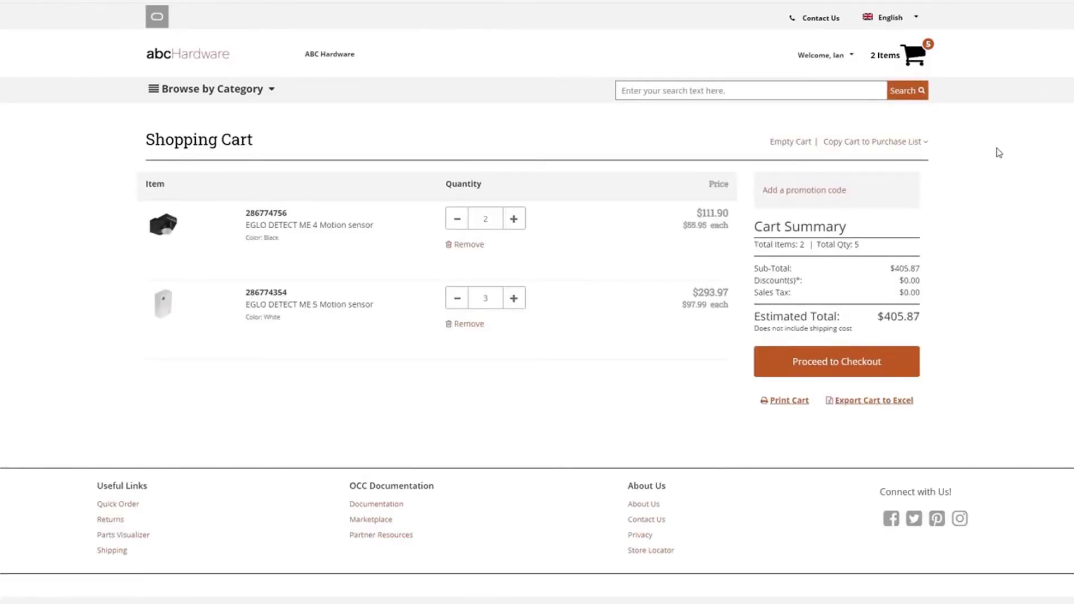
pyautogui.click(890, 401)
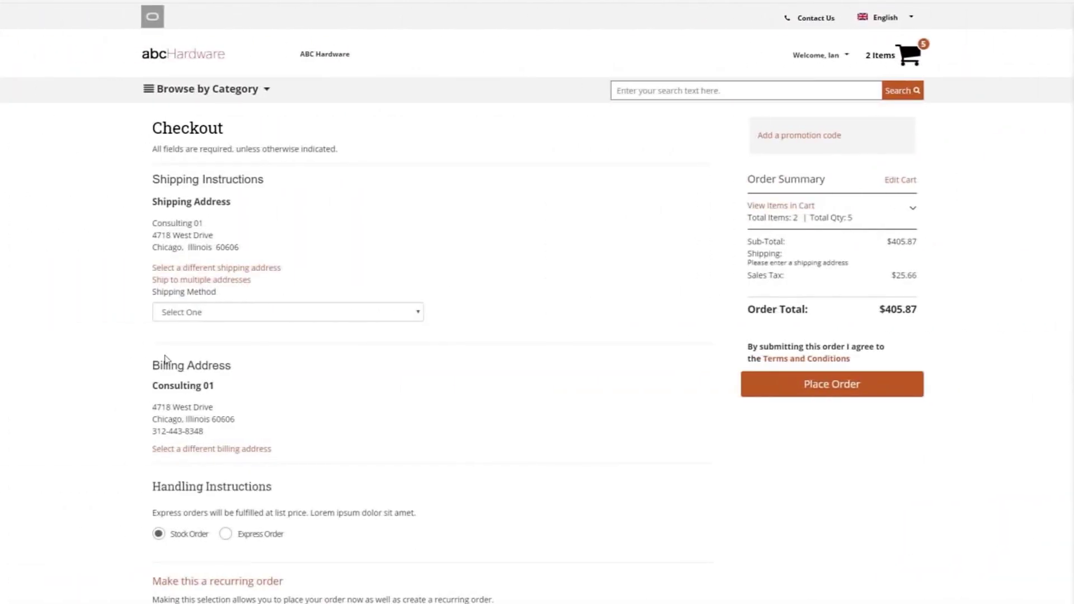
# Ship to multiple addresses, sending the EGLO DETECT ME 4 sensors to Corporate Head Quarters.
pyautogui.click(247, 312)
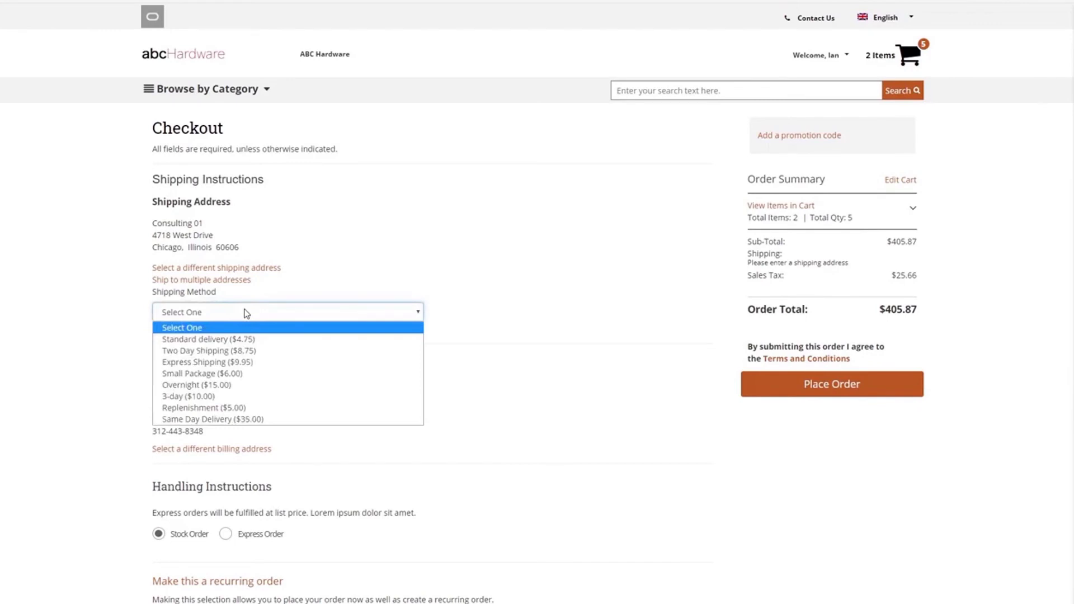
pyautogui.click(246, 312)
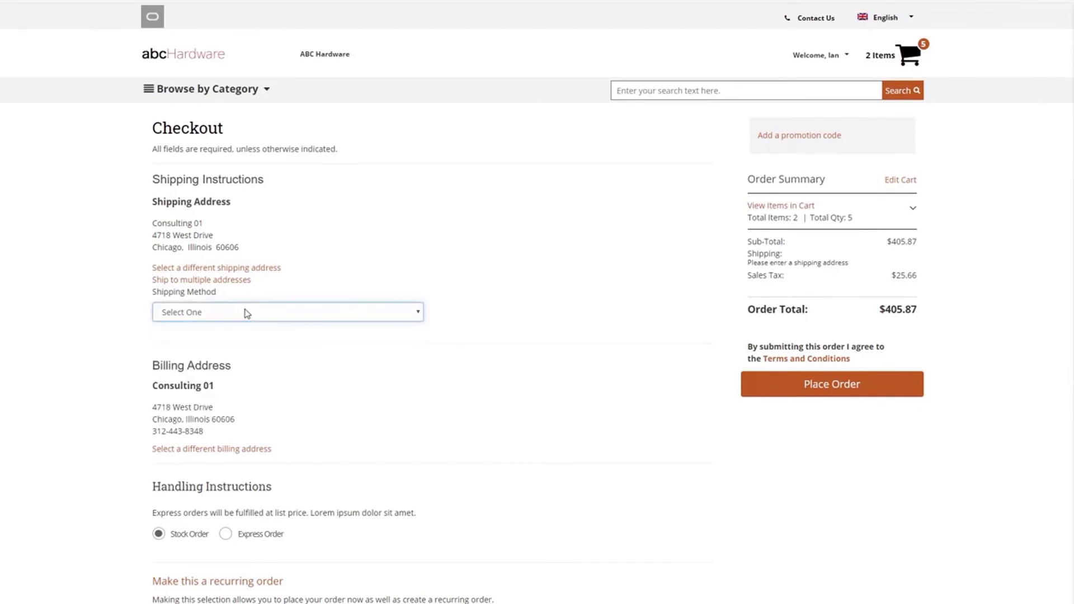
pyautogui.click(241, 279)
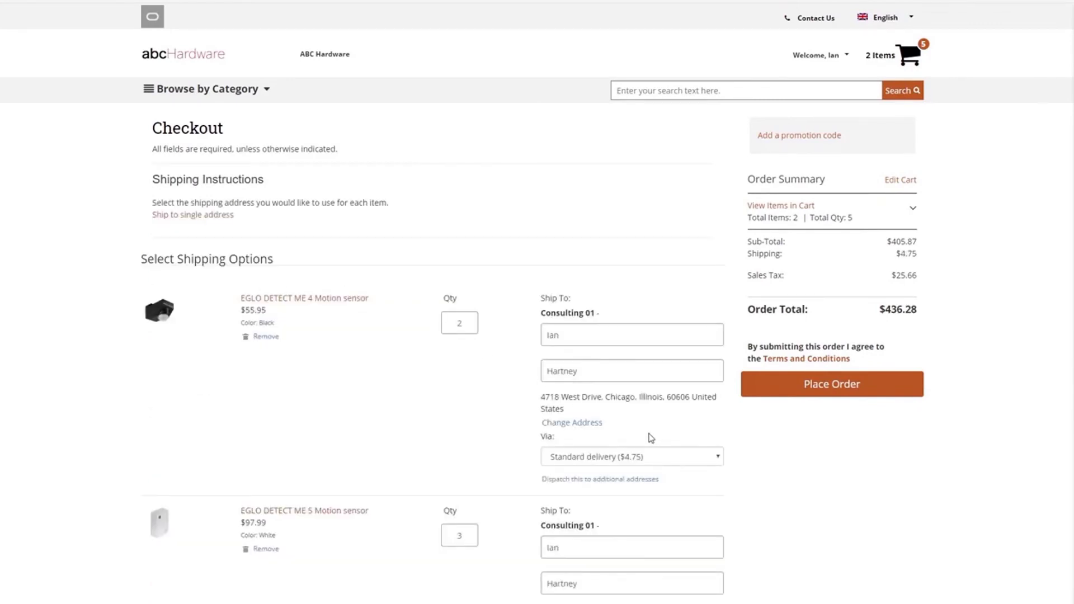
pyautogui.scroll(-1, 650, 436)
pyautogui.click(586, 370)
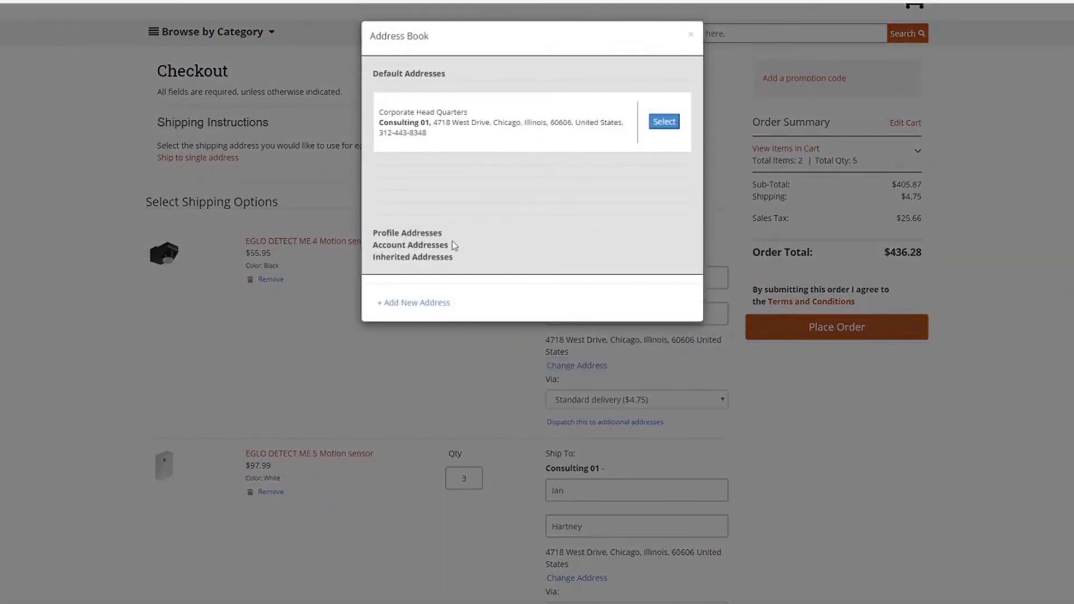
pyautogui.click(664, 122)
# Try the recurring order option, then cancel it to keep a one-time order.
pyautogui.scroll(-2, 767, 460)
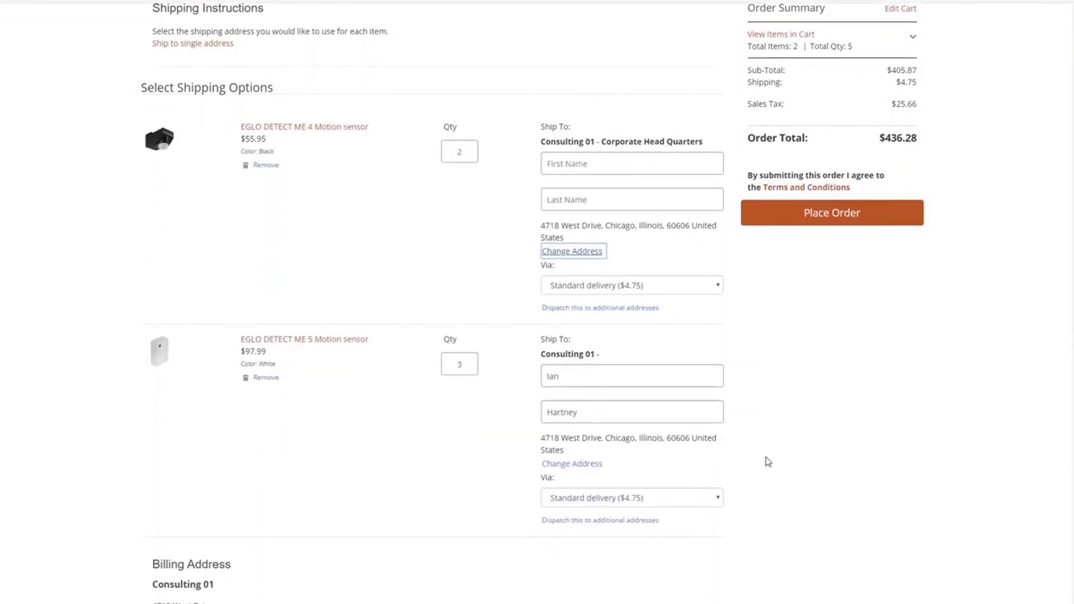
pyautogui.scroll(-5, 770, 461)
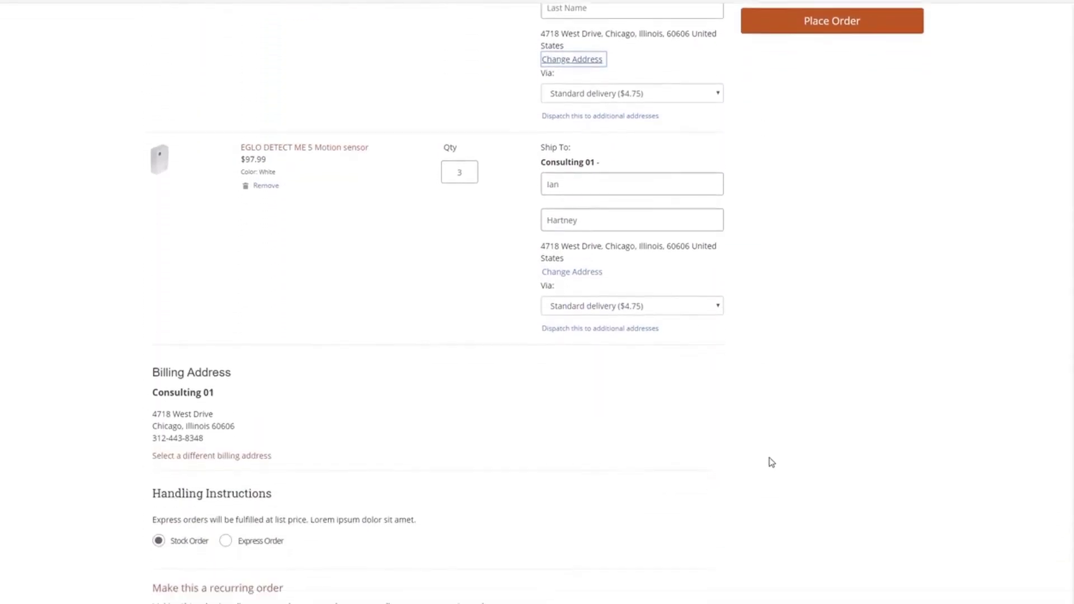
pyautogui.scroll(-3, 770, 460)
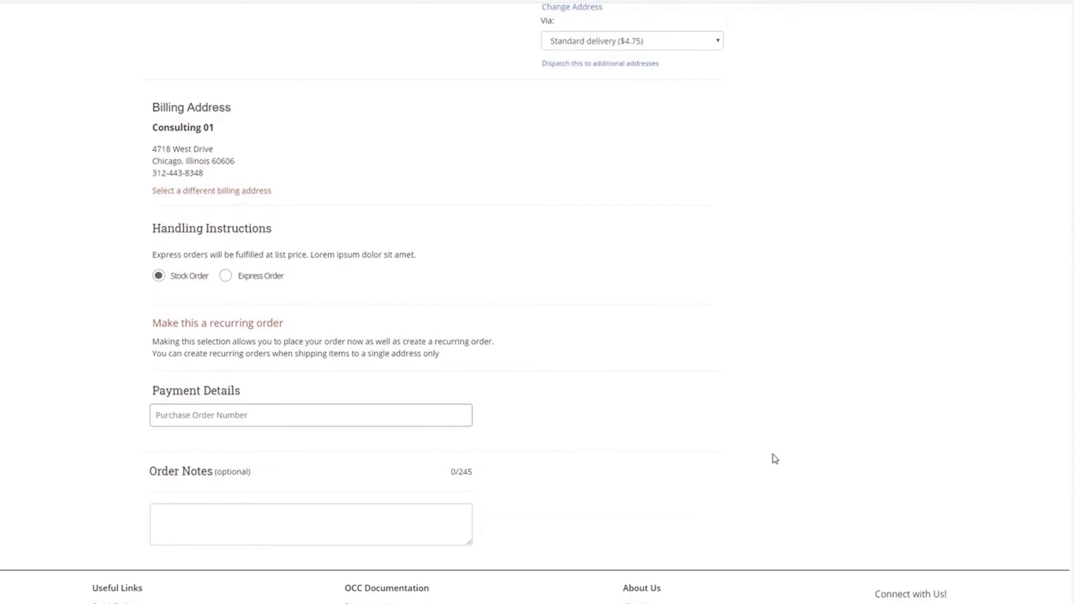
pyautogui.scroll(-2, 775, 458)
pyautogui.scroll(1, 765, 424)
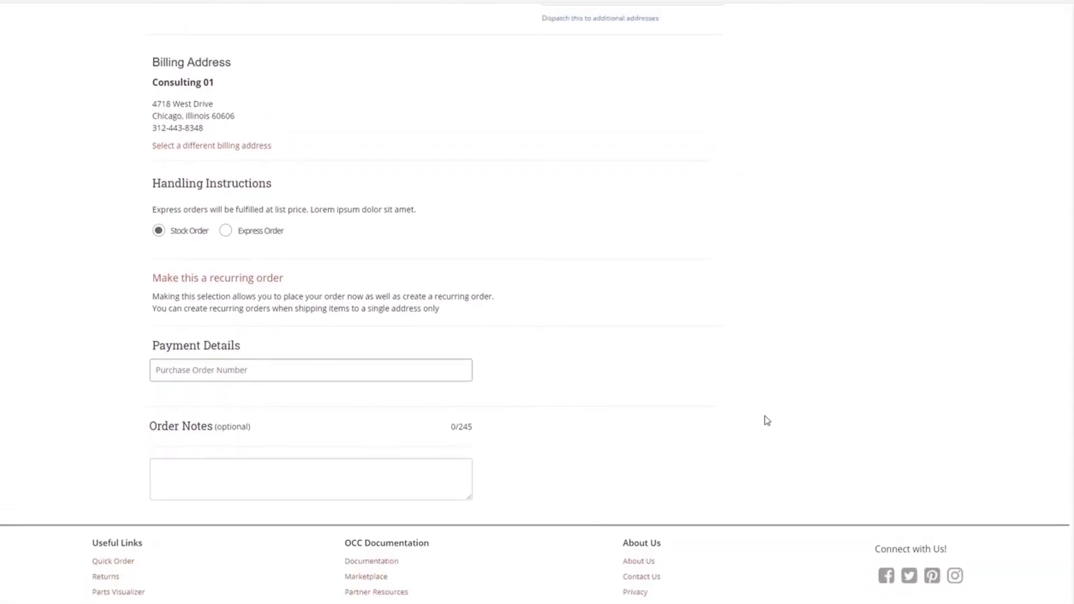
pyautogui.scroll(1, 766, 421)
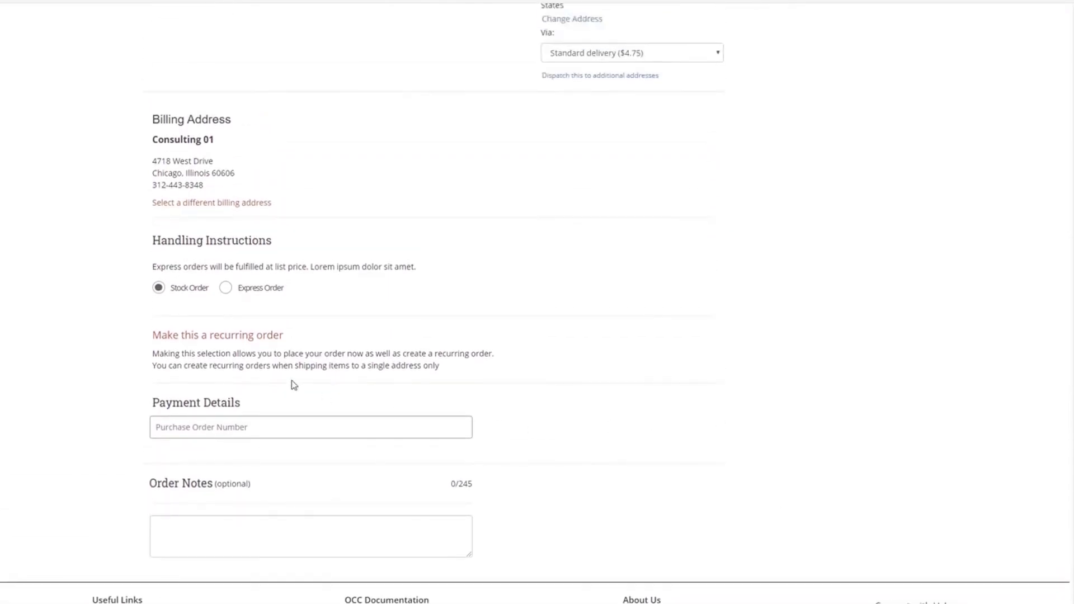
pyautogui.click(230, 334)
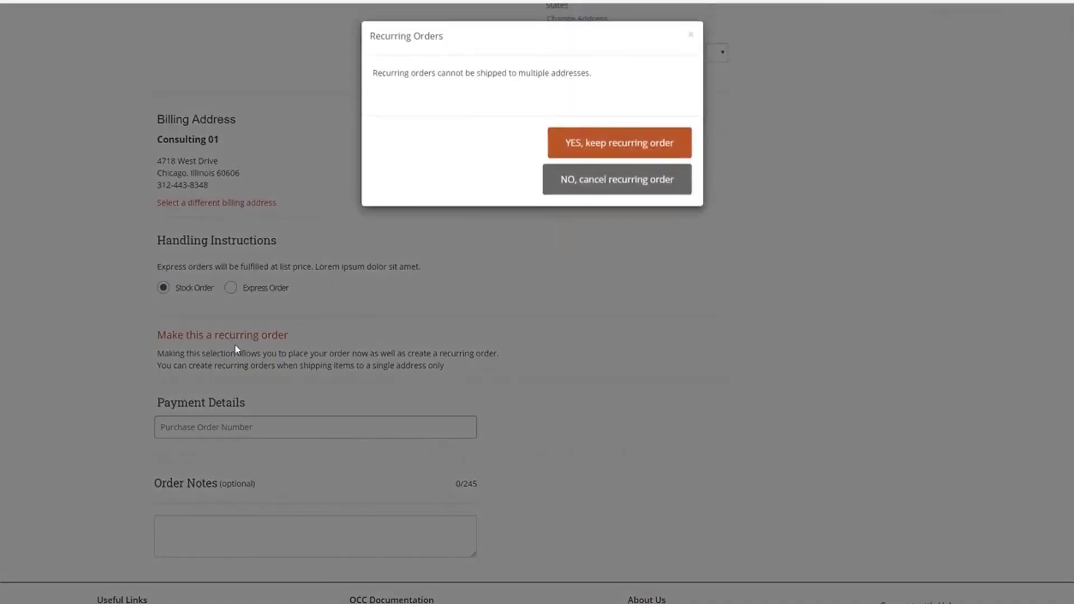
pyautogui.click(606, 180)
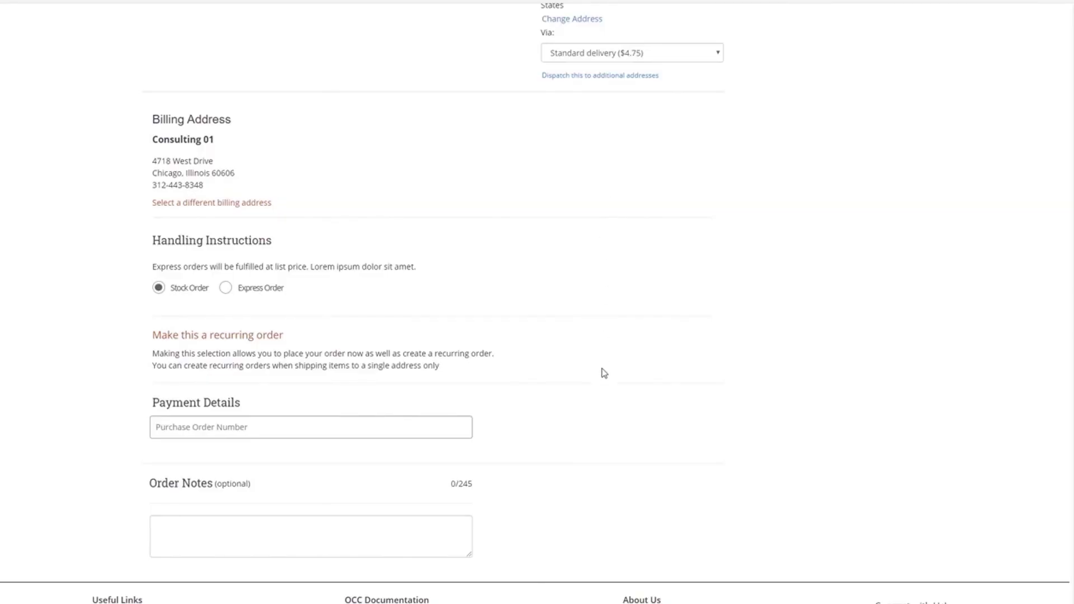
pyautogui.scroll(1, 605, 373)
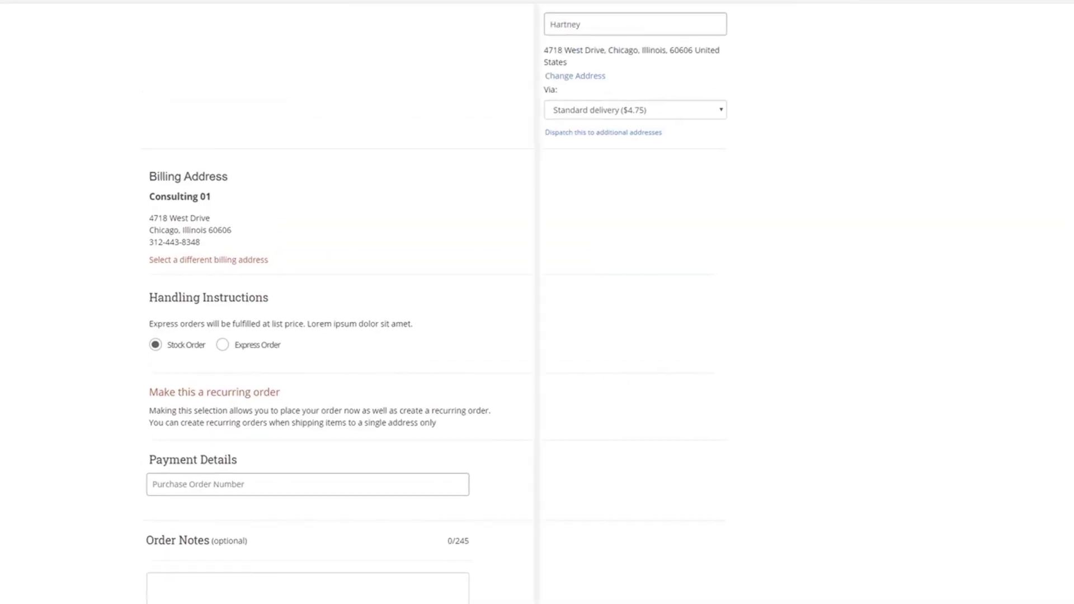